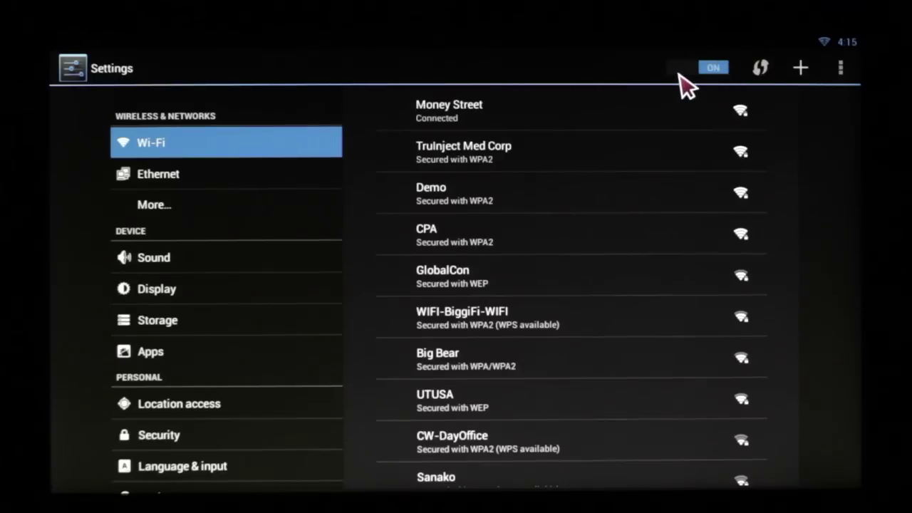
# Show the Ethernet page with its Ethernet configuration option and Ethernet switched off.
pyautogui.click(164, 178)
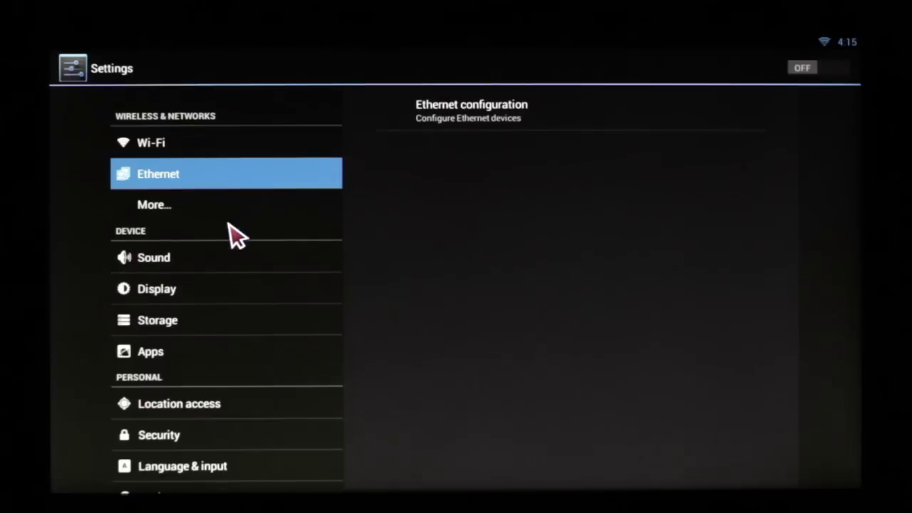
# Look through the Sound and Display settings, then open Apps to see downloaded apps with sizes.
pyautogui.moveTo(235, 257); pyautogui.dragTo(169, 142)
pyautogui.click(161, 135)
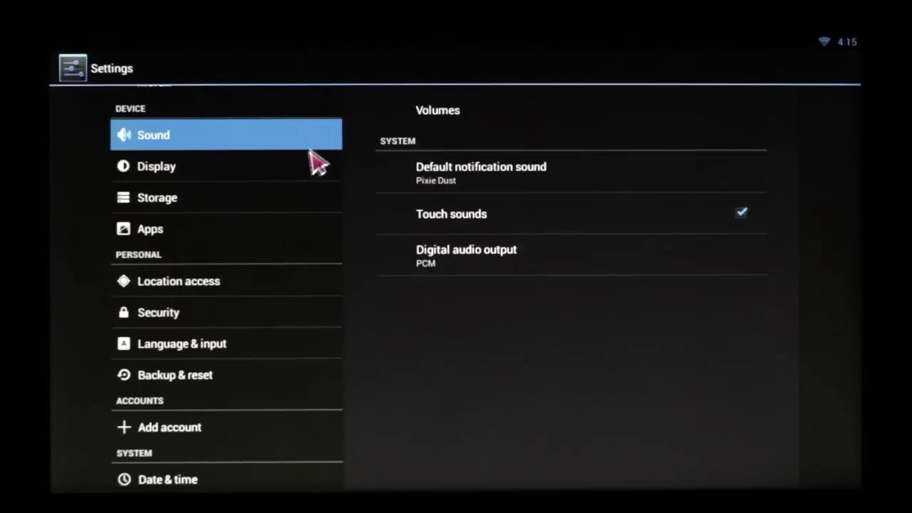
pyautogui.click(154, 170)
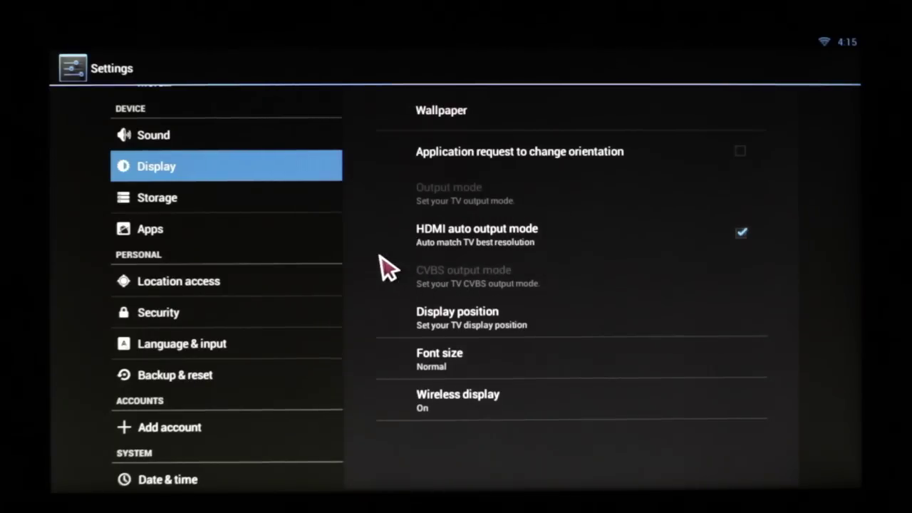
pyautogui.scroll(-2, 173, 223)
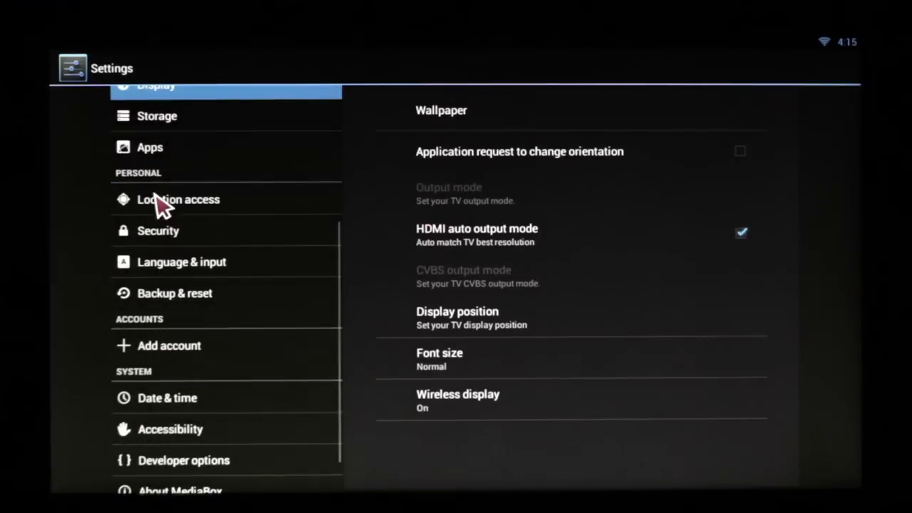
pyautogui.click(139, 147)
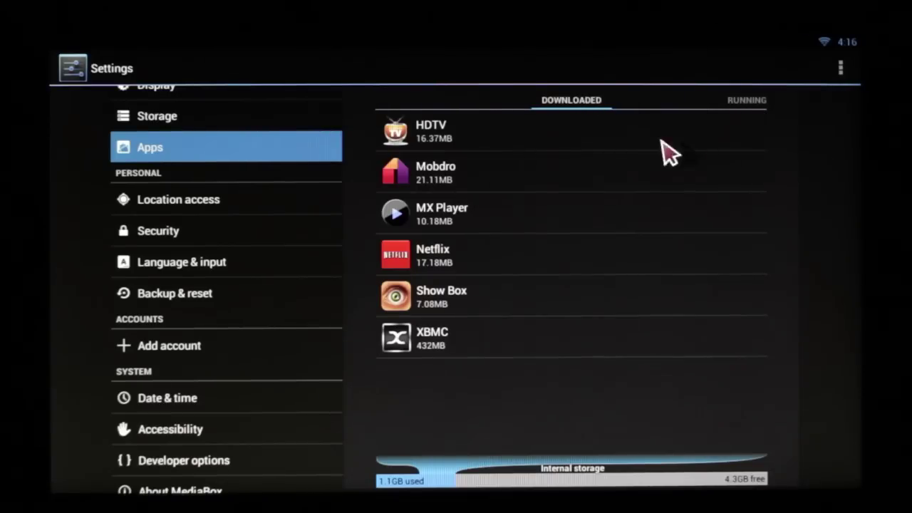
# Move the Apps pane from Downloaded to Running, then on to the All apps list.
pyautogui.moveTo(693, 100); pyautogui.dragTo(390, 103)
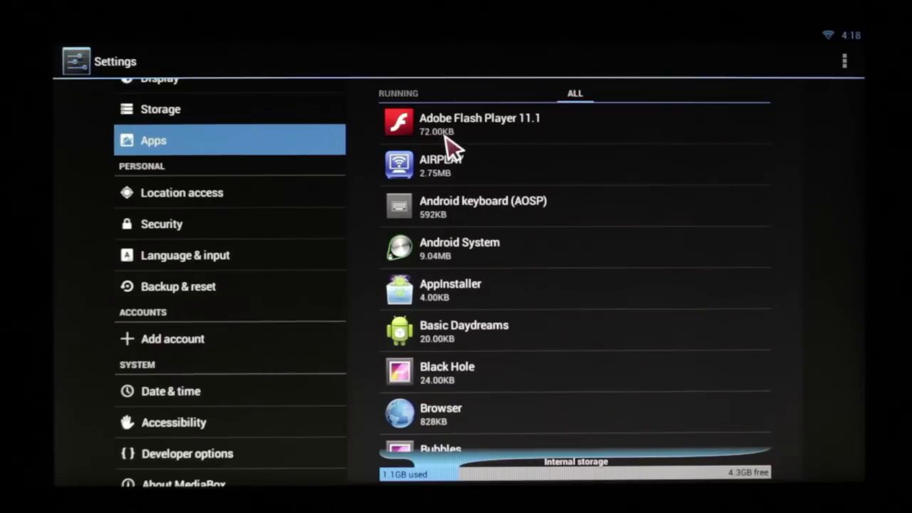
pyautogui.scroll(-4, 459, 160)
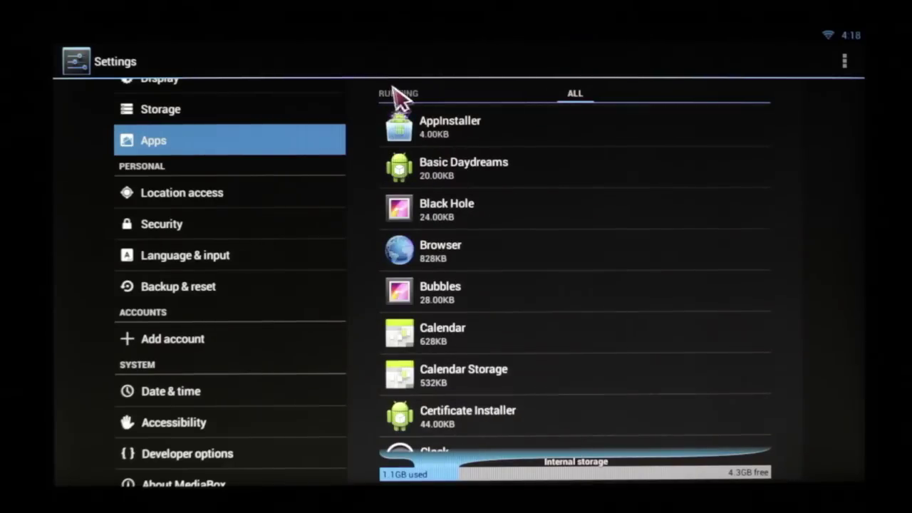
# Stop Google Play Store's DailyHygiene running service, confirming the Stop system service dialog.
pyautogui.moveTo(484, 209); pyautogui.dragTo(755, 313)
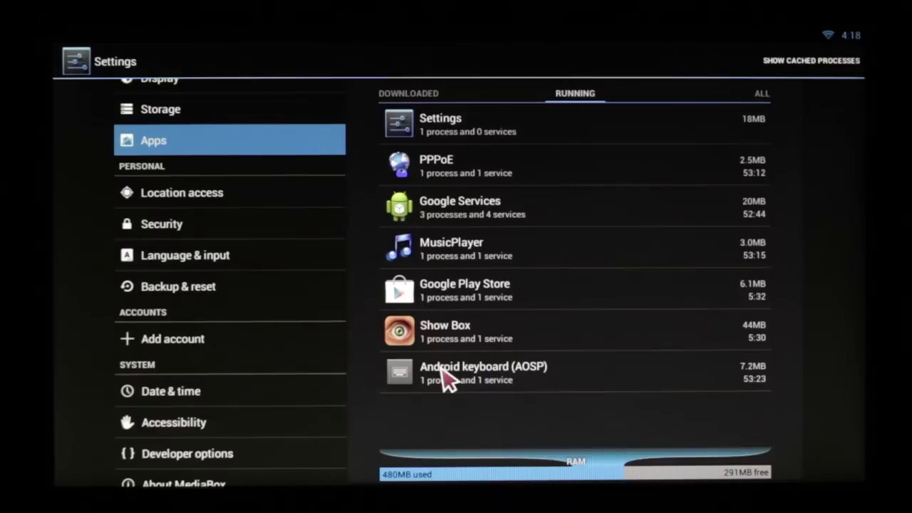
pyautogui.click(450, 296)
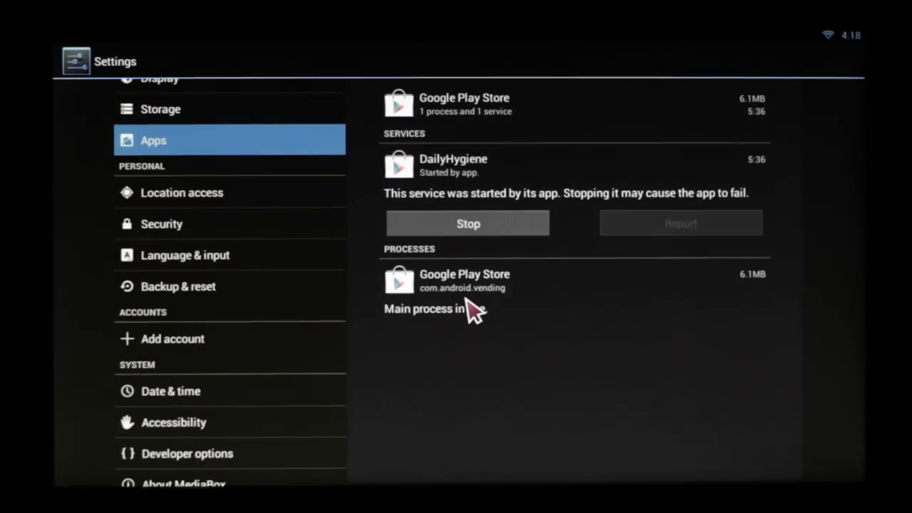
pyautogui.click(476, 225)
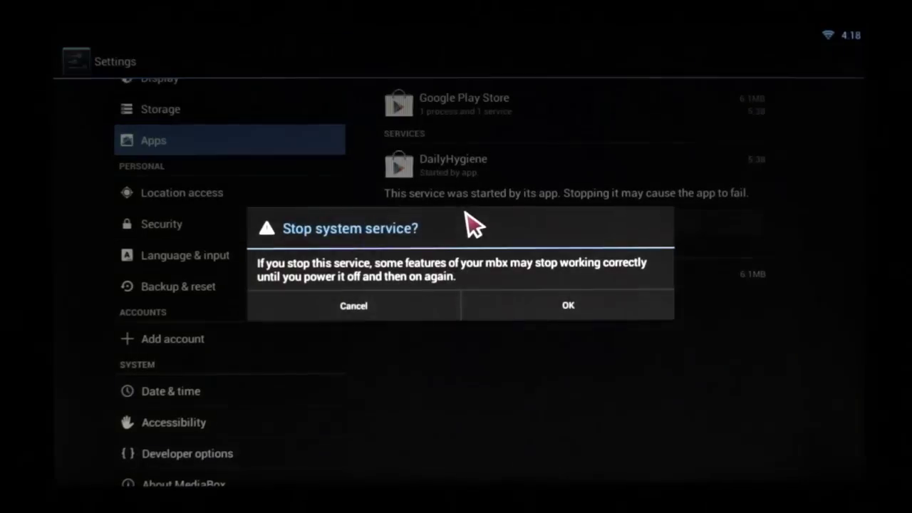
pyautogui.click(493, 313)
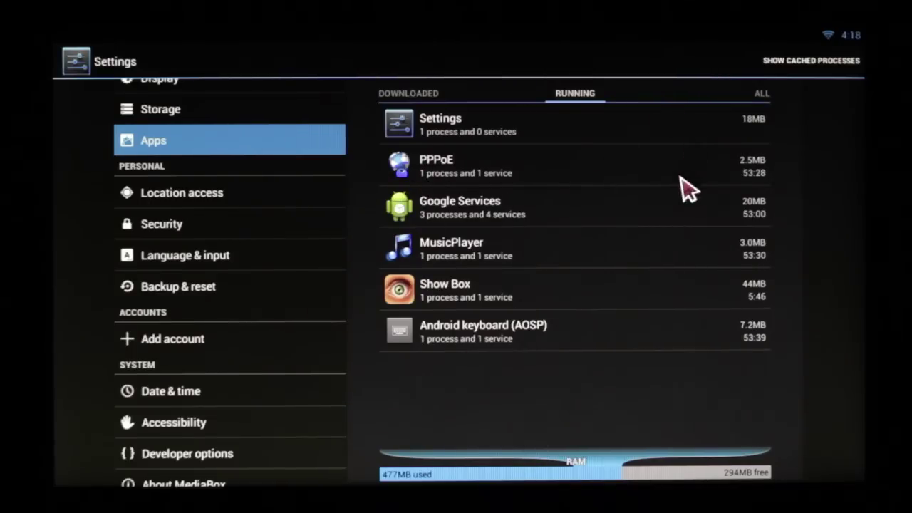
# Switch the Apps pane to the ALL tab listing every installed app.
pyautogui.moveTo(407, 255); pyautogui.dragTo(385, 275)
pyautogui.moveTo(591, 330)
pyautogui.mouseDown()
pyautogui.moveTo(712, 322)
pyautogui.moveTo(581, 327)
pyautogui.mouseUp()
pyautogui.moveTo(507, 306); pyautogui.dragTo(535, 346)
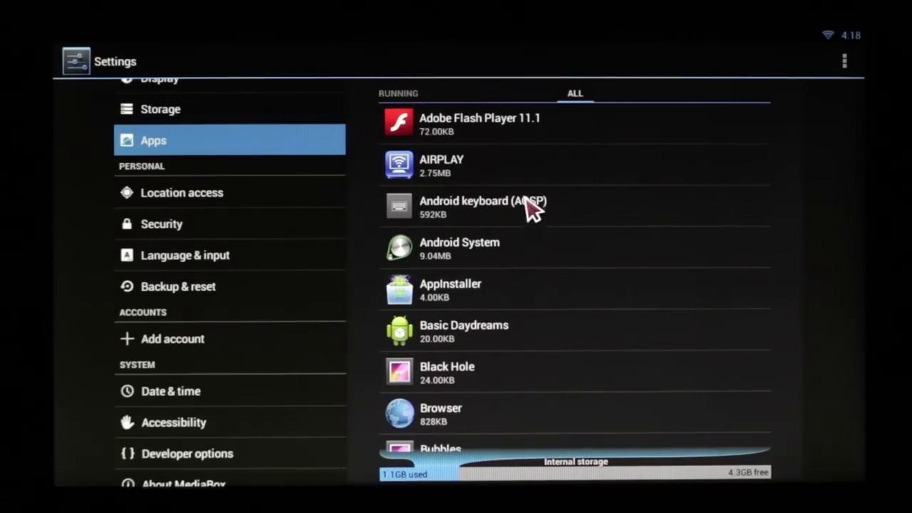
# Scroll past the M entries and open Netflix's app info page (version 3.2.1, 17.18MB).
pyautogui.scroll(-3, 527, 201)
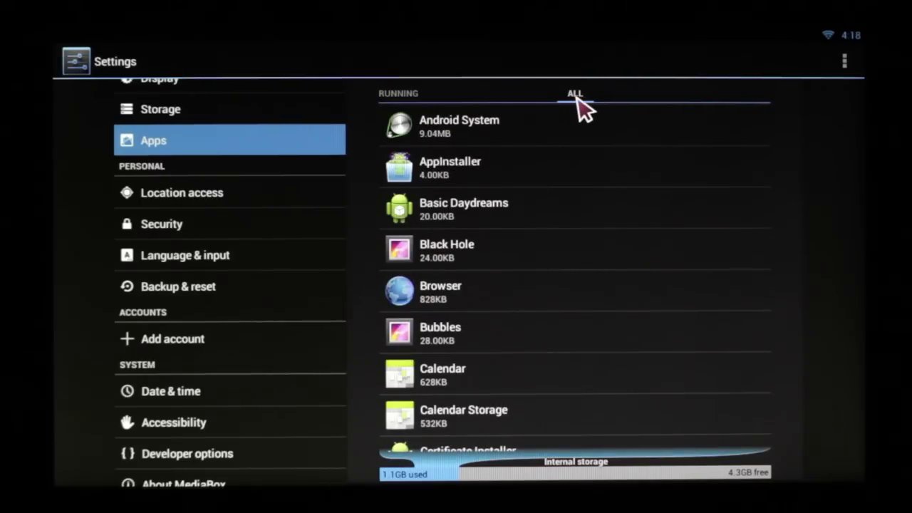
pyautogui.scroll(-4, 570, 314)
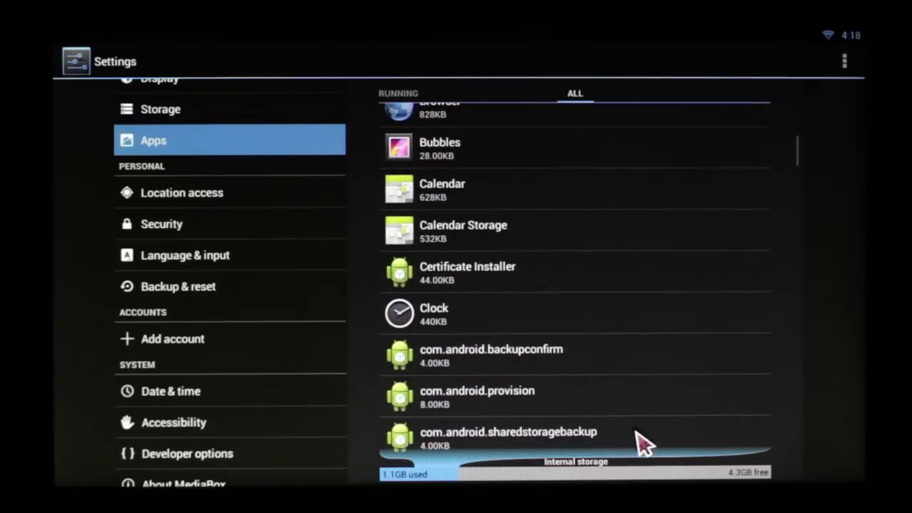
pyautogui.scroll(-5, 656, 356)
pyautogui.scroll(-5, 627, 386)
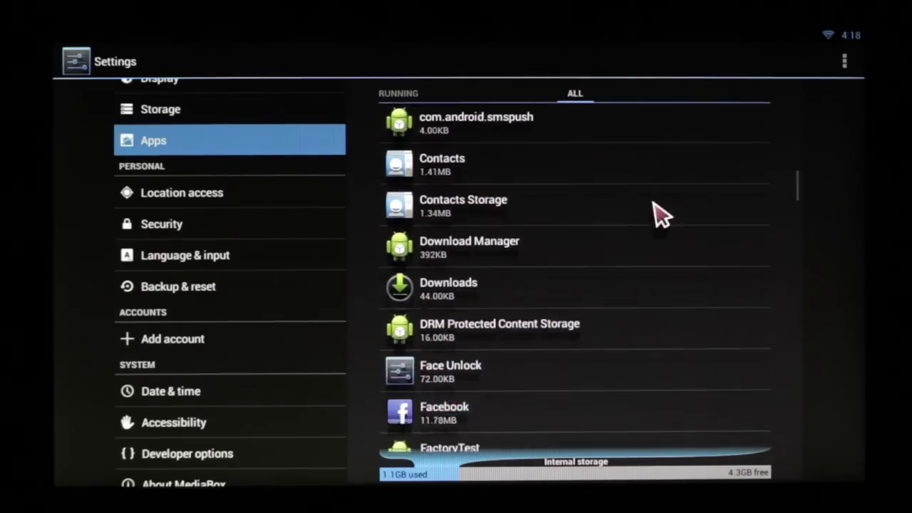
pyautogui.scroll(-2, 615, 313)
pyautogui.scroll(15, 598, 427)
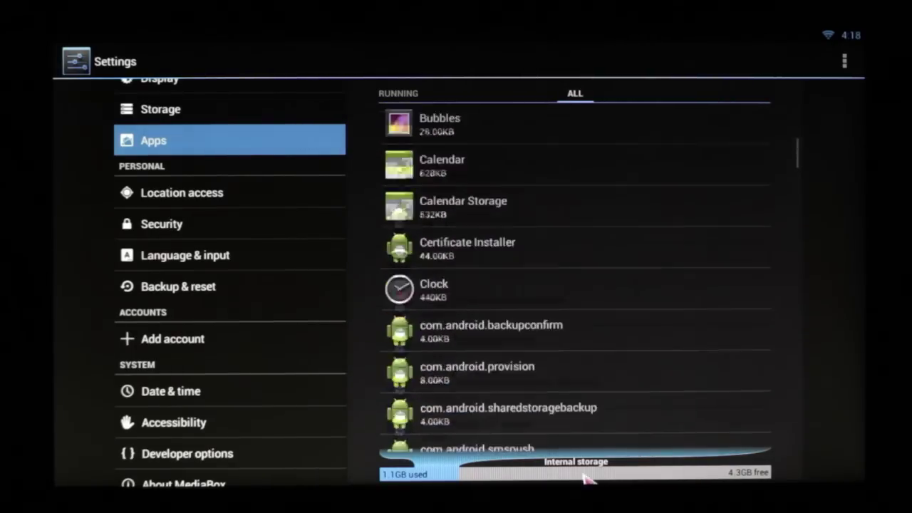
pyautogui.scroll(-6, 605, 285)
pyautogui.scroll(-5, 606, 356)
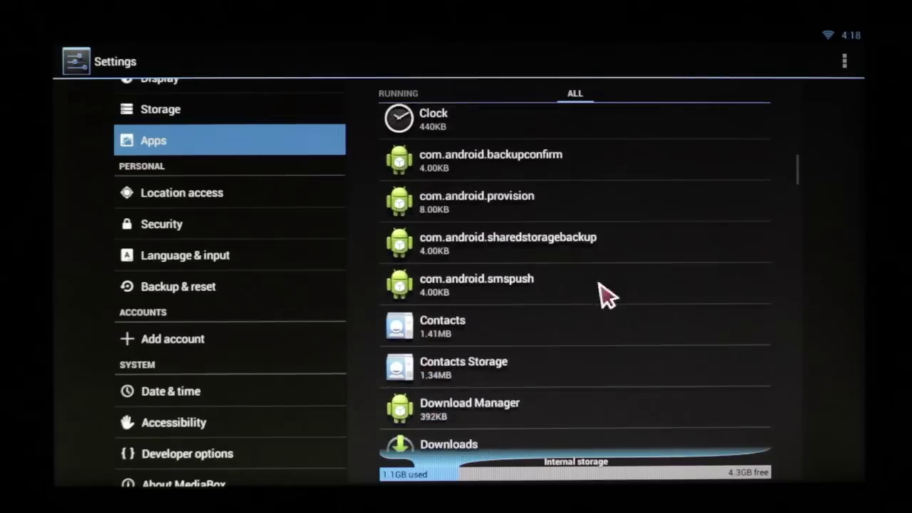
pyautogui.scroll(-4, 598, 320)
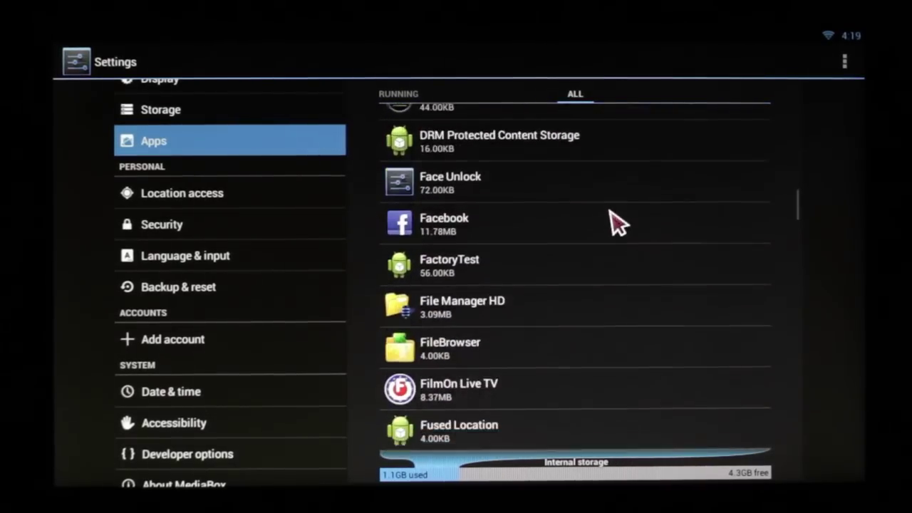
pyautogui.scroll(-2, 599, 357)
pyautogui.scroll(-3, 618, 285)
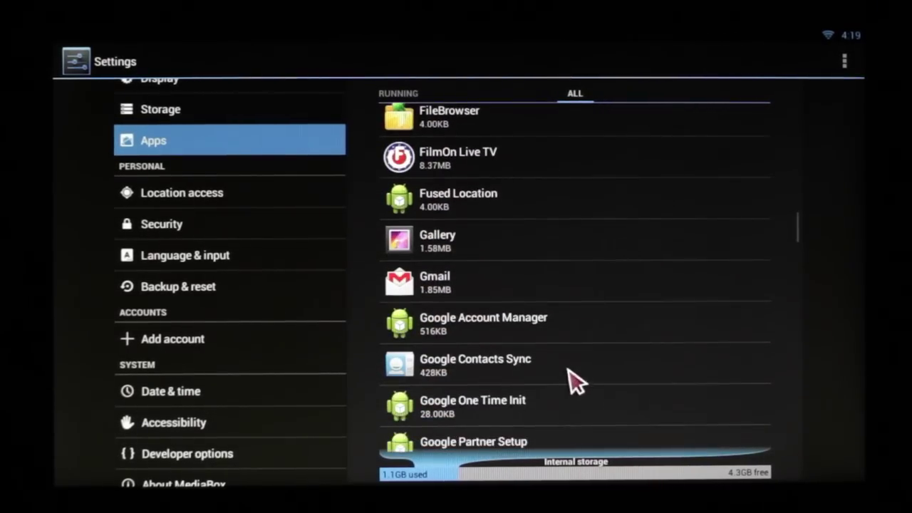
pyautogui.scroll(-4, 670, 228)
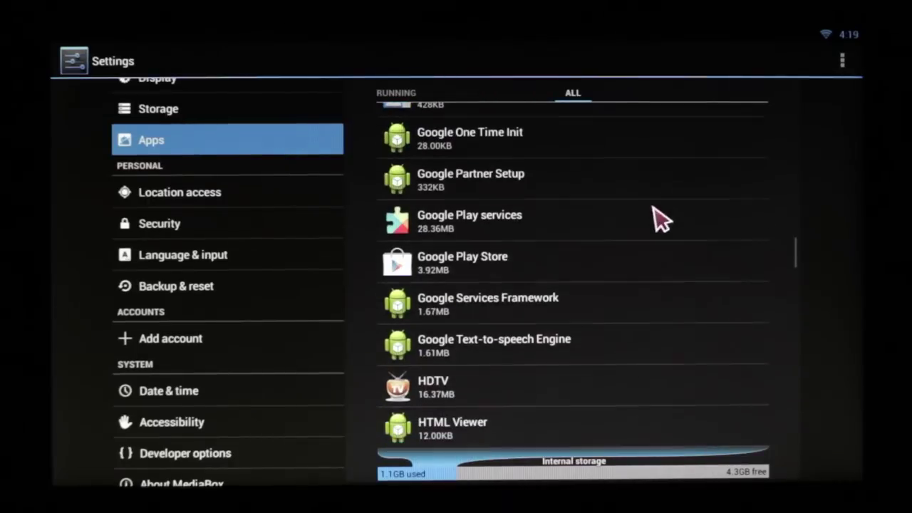
pyautogui.scroll(-4, 637, 264)
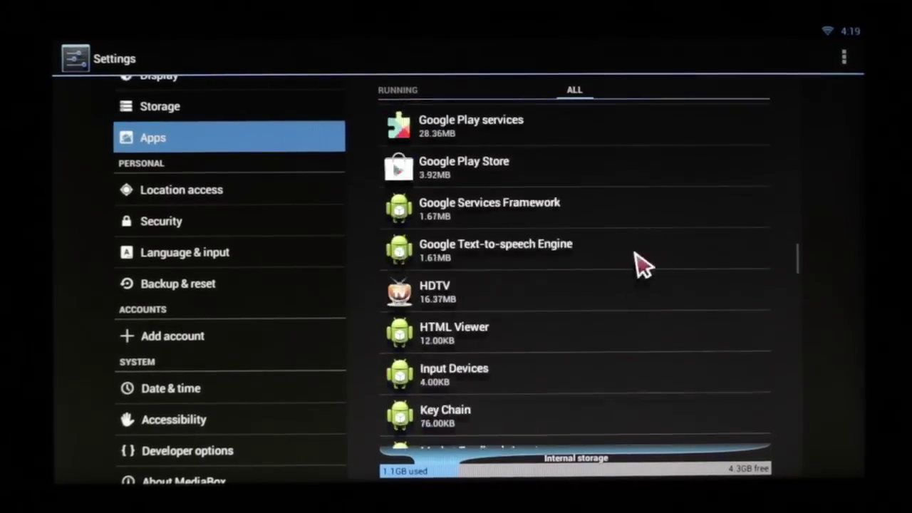
pyautogui.scroll(-5, 641, 365)
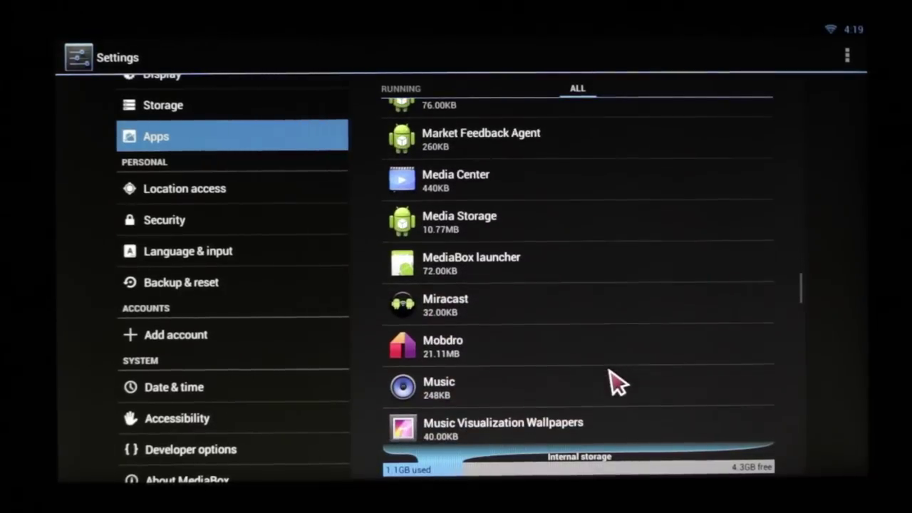
pyautogui.scroll(-3, 632, 320)
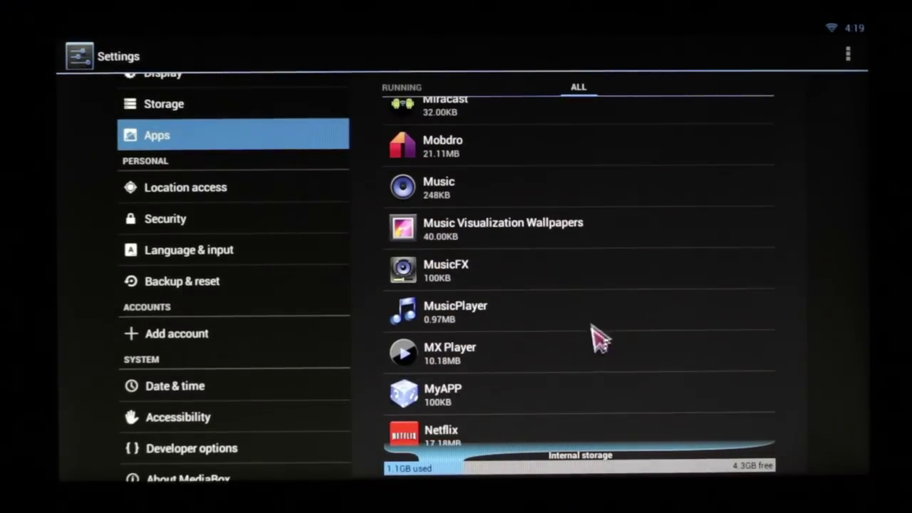
pyautogui.scroll(-2, 598, 299)
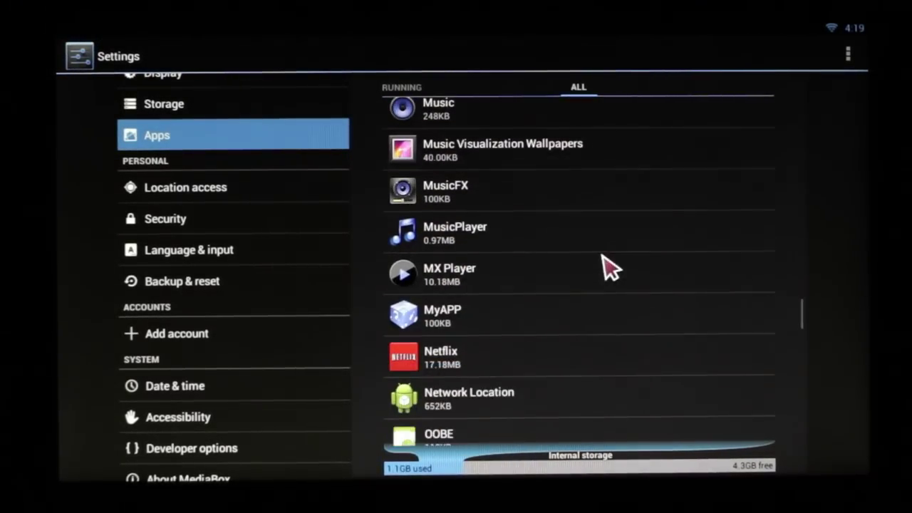
pyautogui.click(446, 363)
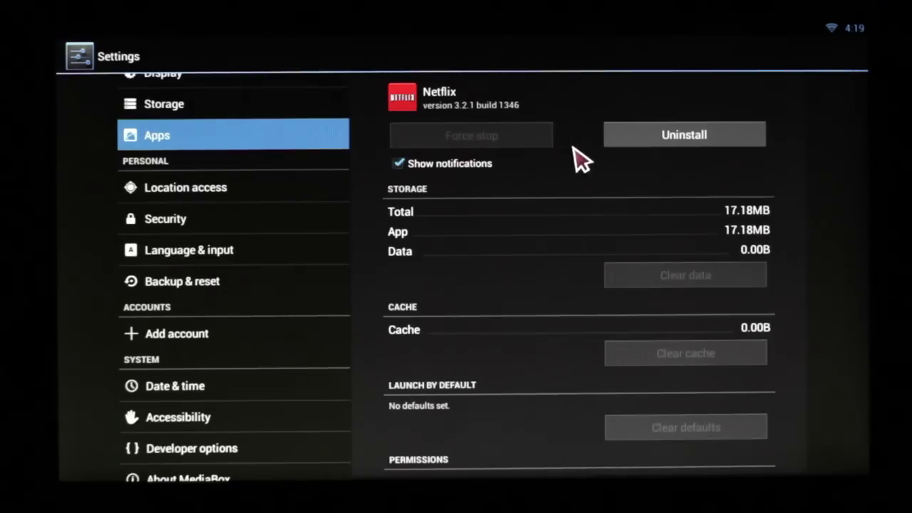
# Uninstall Netflix, confirm with OK, and return to the Smart TV Box home screen.
pyautogui.click(678, 138)
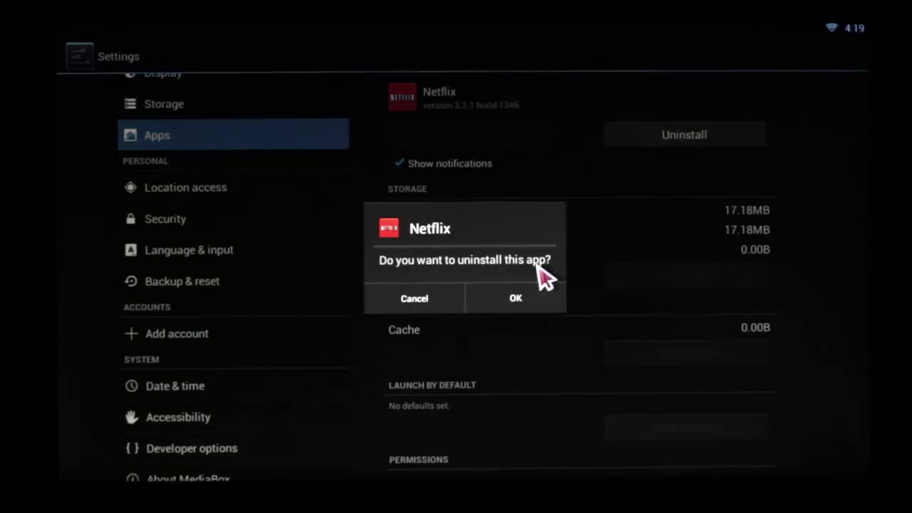
pyautogui.click(518, 299)
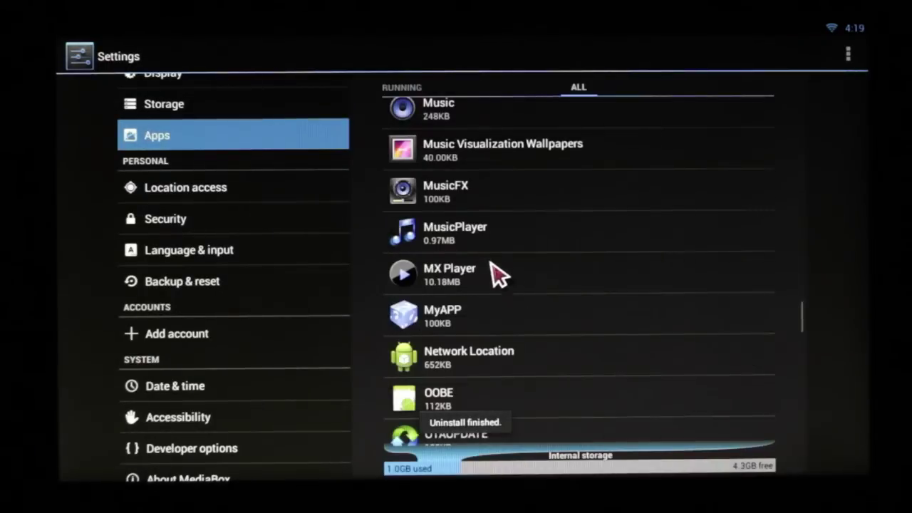
pyautogui.scroll(-4, 476, 342)
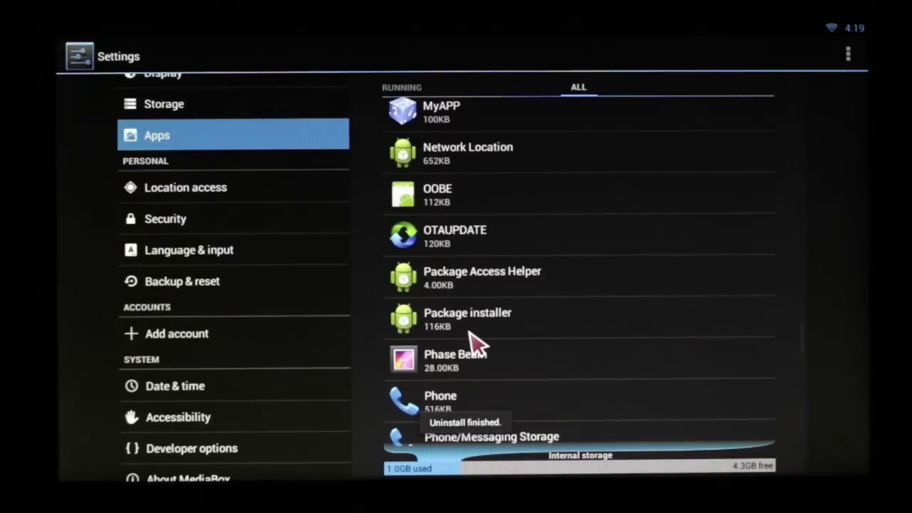
pyautogui.press('Escape')
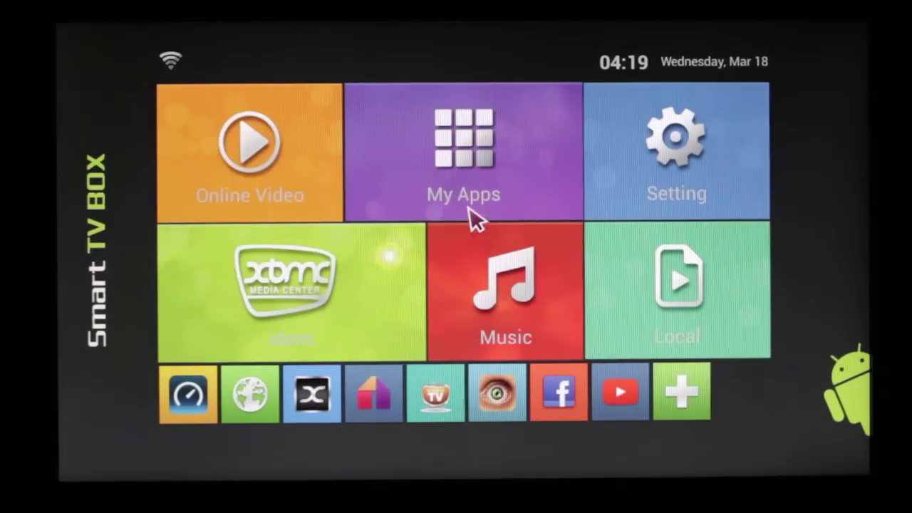
# Open the My Apps grid on the launcher and bring it back to the top.
pyautogui.click(472, 158)
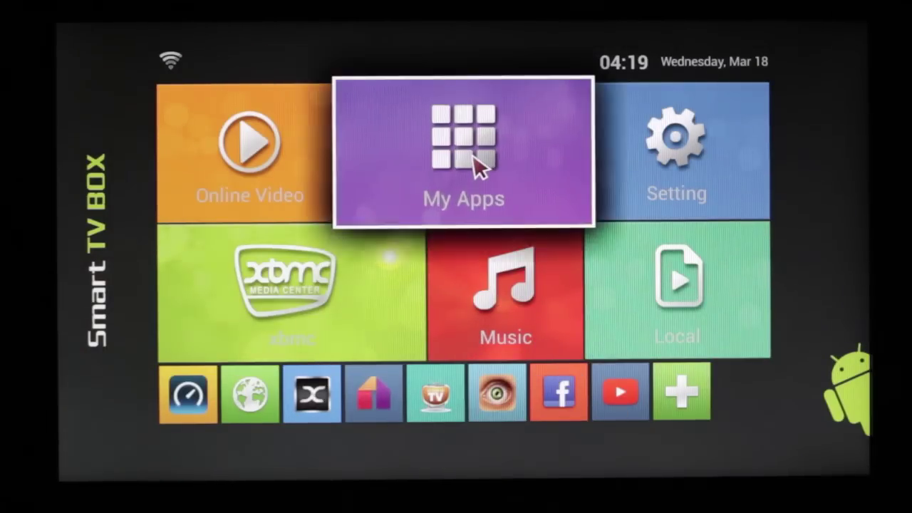
pyautogui.scroll(-1, 470, 200)
pyautogui.scroll(-2, 467, 210)
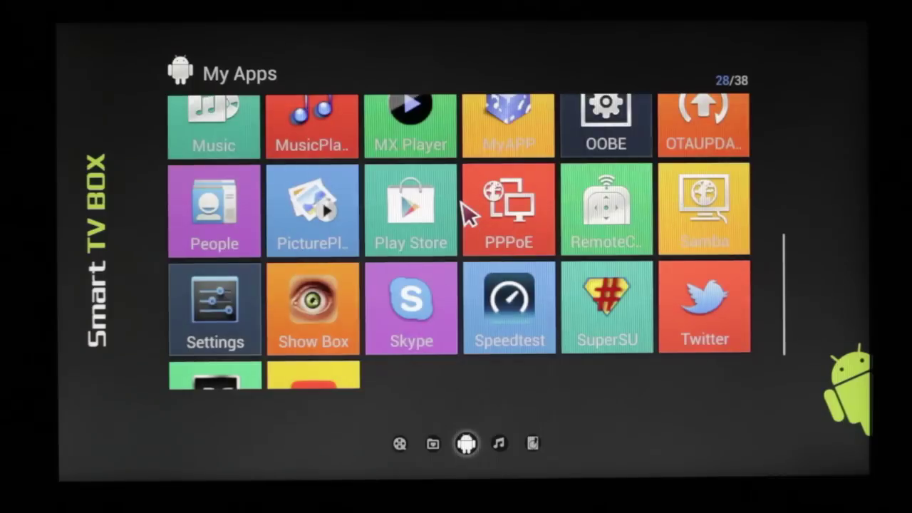
pyautogui.scroll(4, 311, 363)
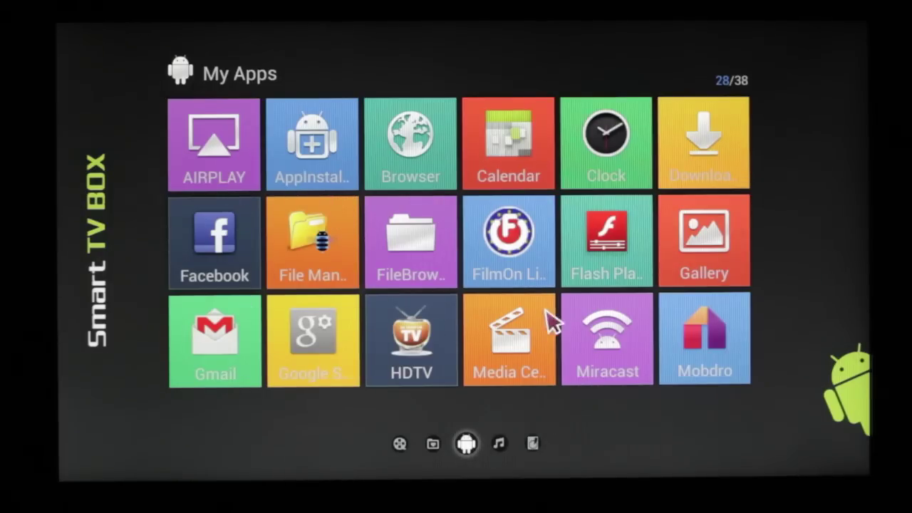
# Launch AppInstaller, scan Local Disk to find show_box.apk, and cancel its install prompt.
pyautogui.click(314, 157)
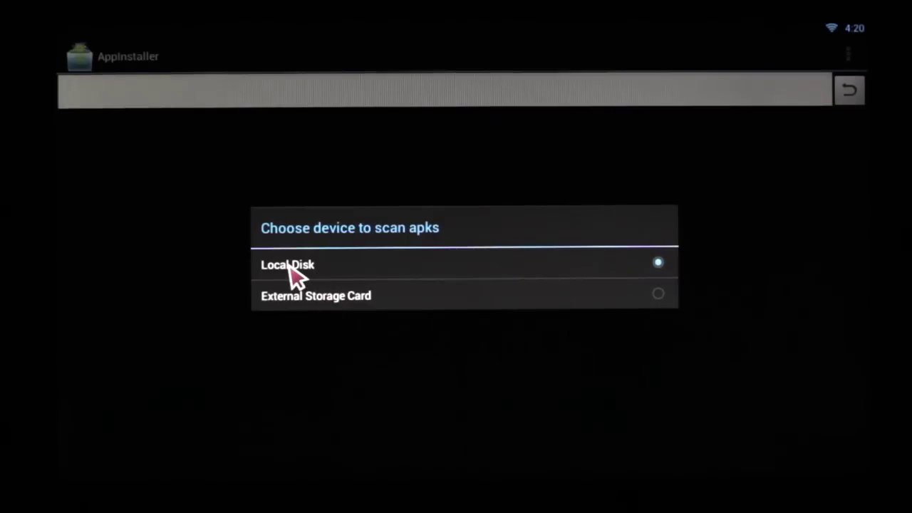
pyautogui.click(288, 265)
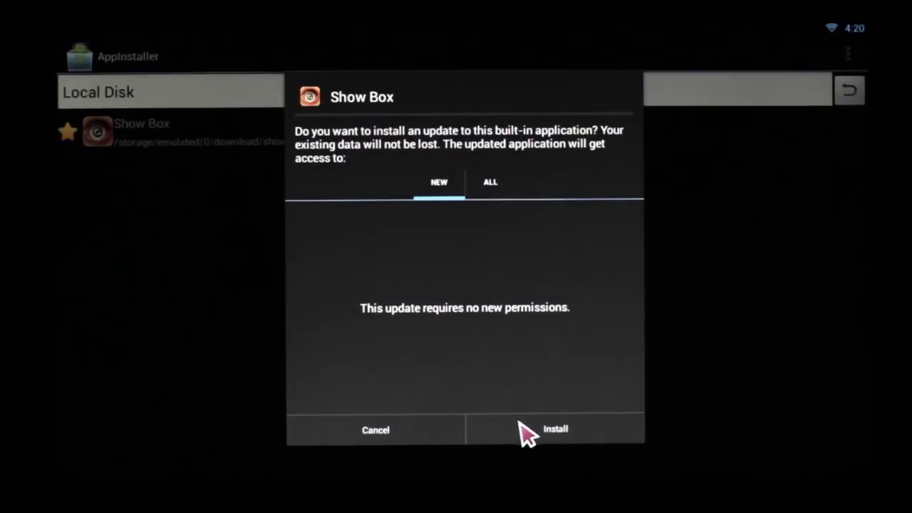
pyautogui.click(398, 436)
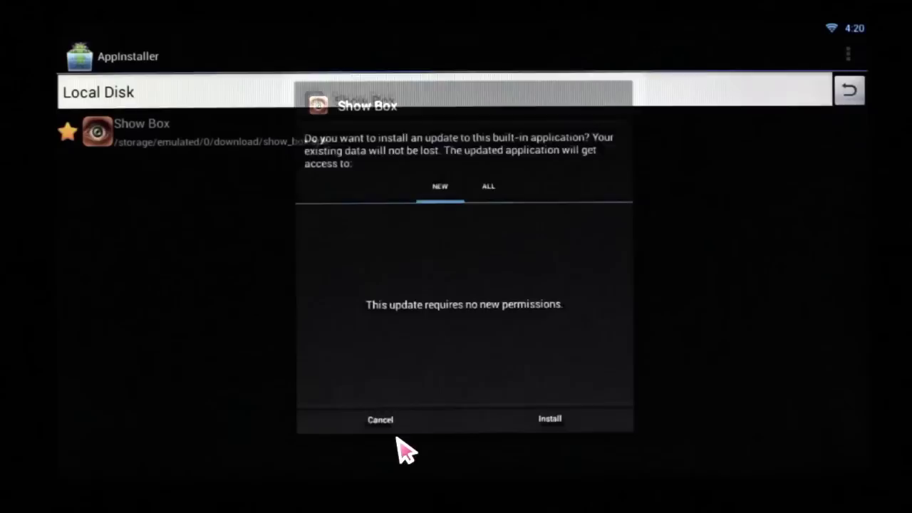